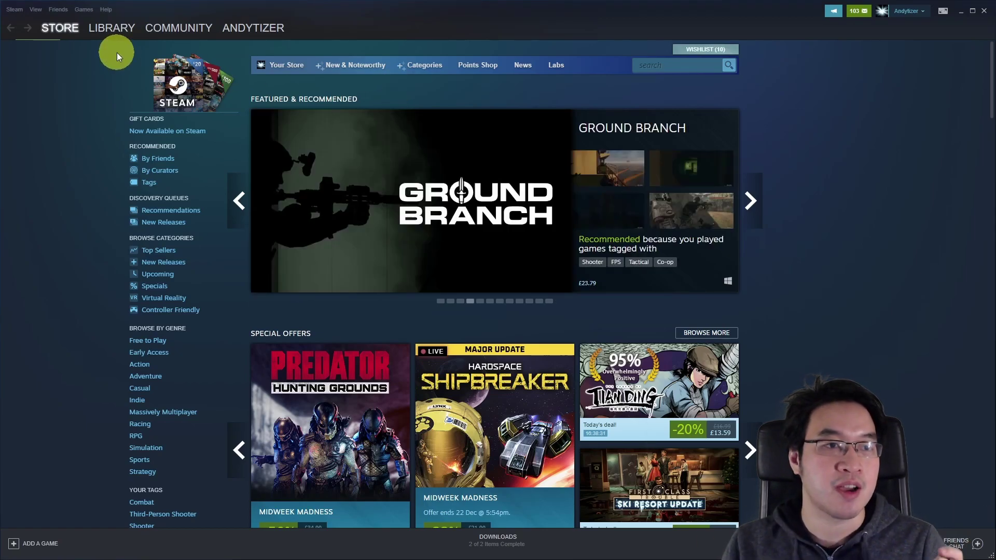
Step: Bring up Steam's Remote Play settings and confirm them with Remote Play enabled
{"action": "left_click", "coordinate": [24, 10]}
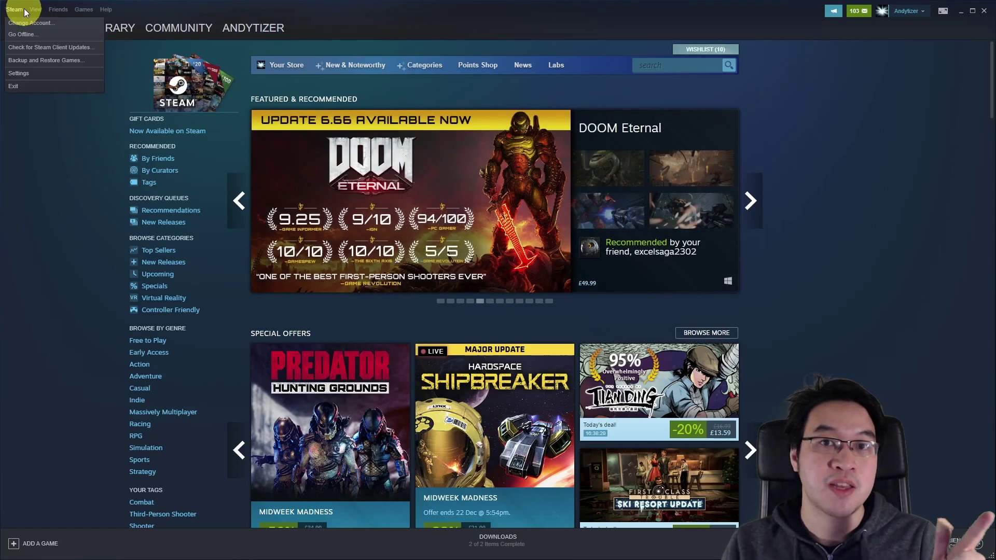
{"action": "left_click", "coordinate": [33, 74]}
{"action": "left_click", "coordinate": [393, 293]}
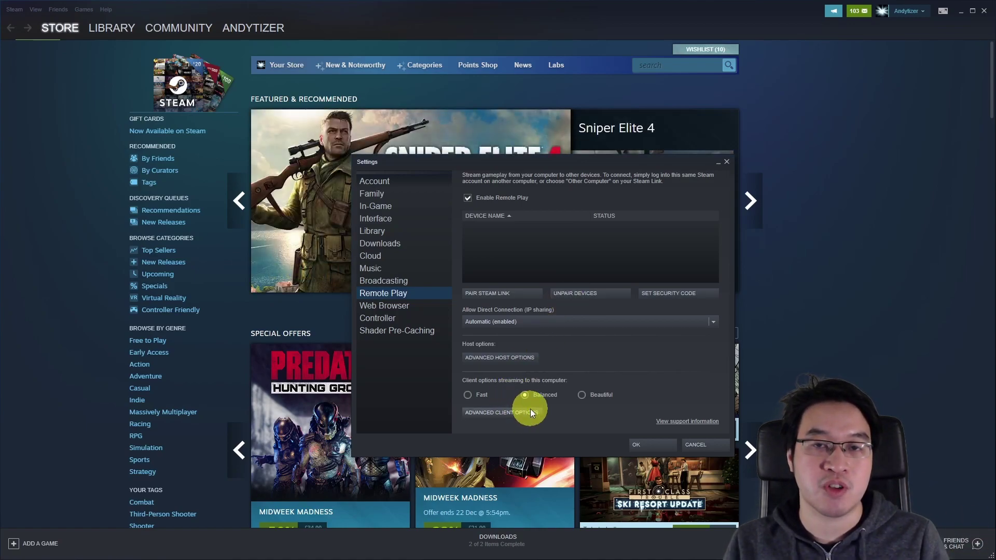
{"action": "left_click", "coordinate": [657, 446]}
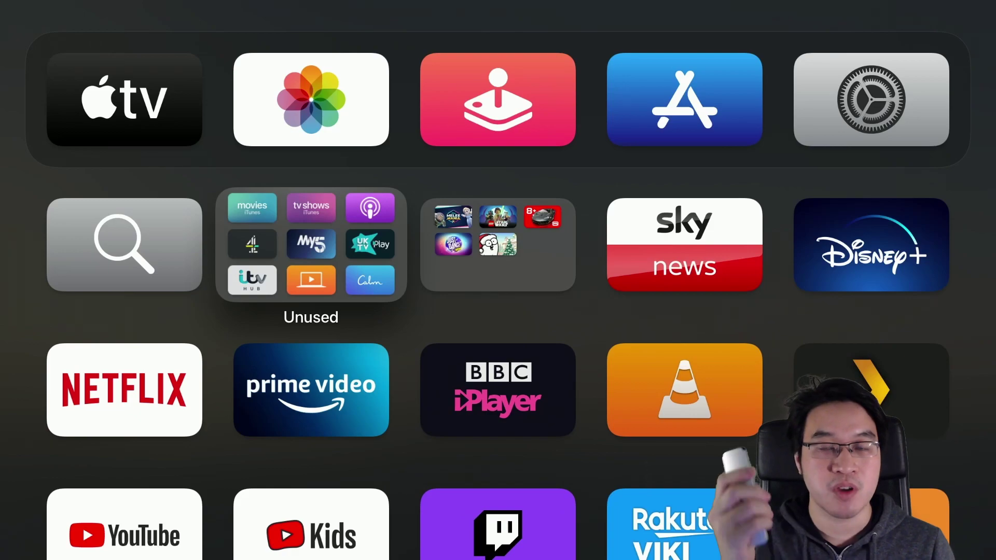
Step: Switch to the Apple TV home screen and open the App Store
{"action": "key", "text": "Right"}
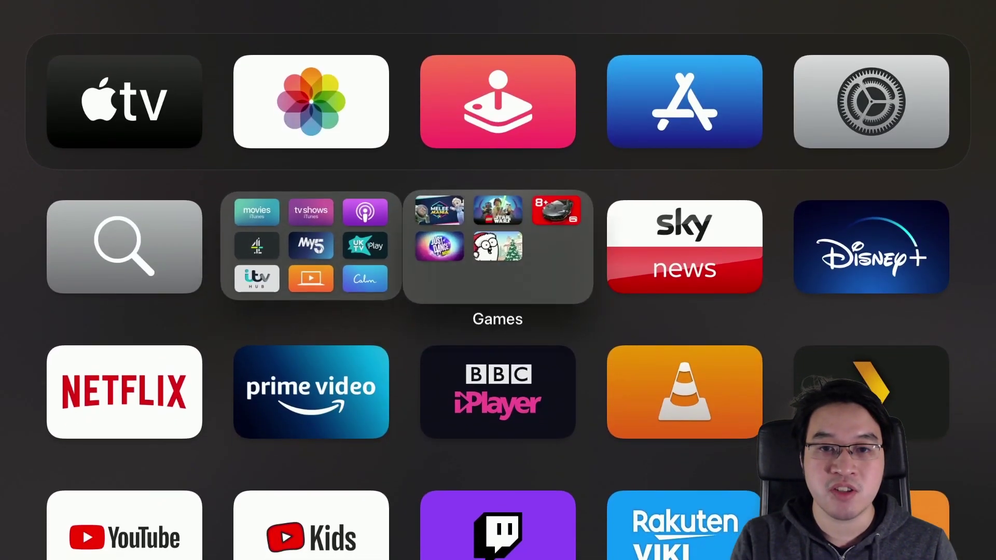
{"action": "key", "text": "Right"}
{"action": "key", "text": "Up"}
{"action": "key", "text": "Return"}
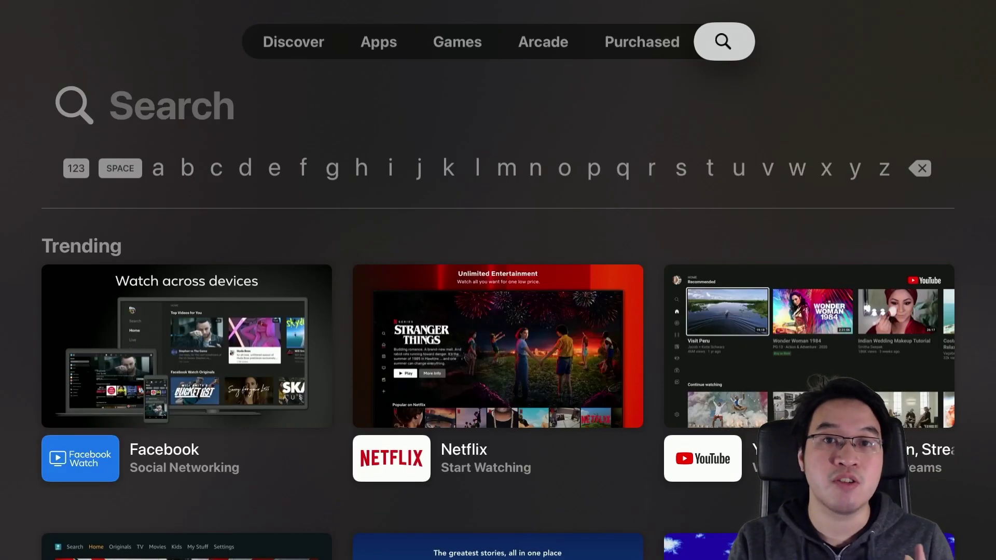
Step: Search the App Store for "Steam Link"
{"action": "key", "text": "Left"}
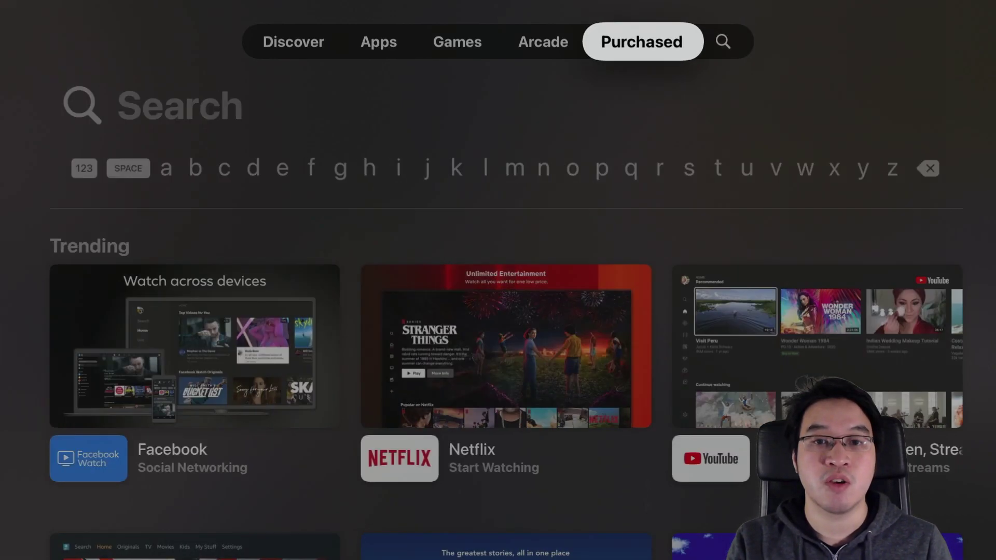
{"action": "key", "text": "Right"}
{"action": "key", "text": "Down"}
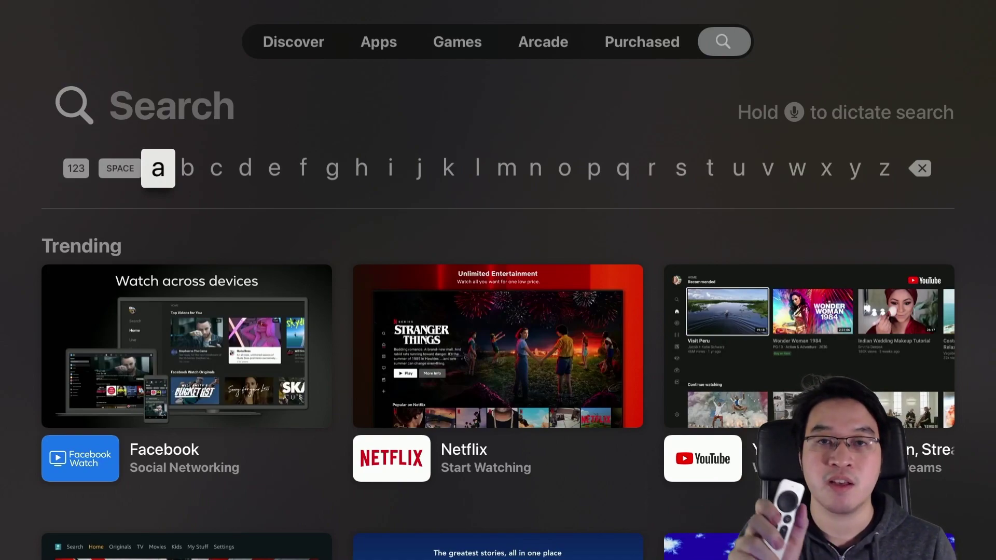
{"action": "type", "text": "Steam Link"}
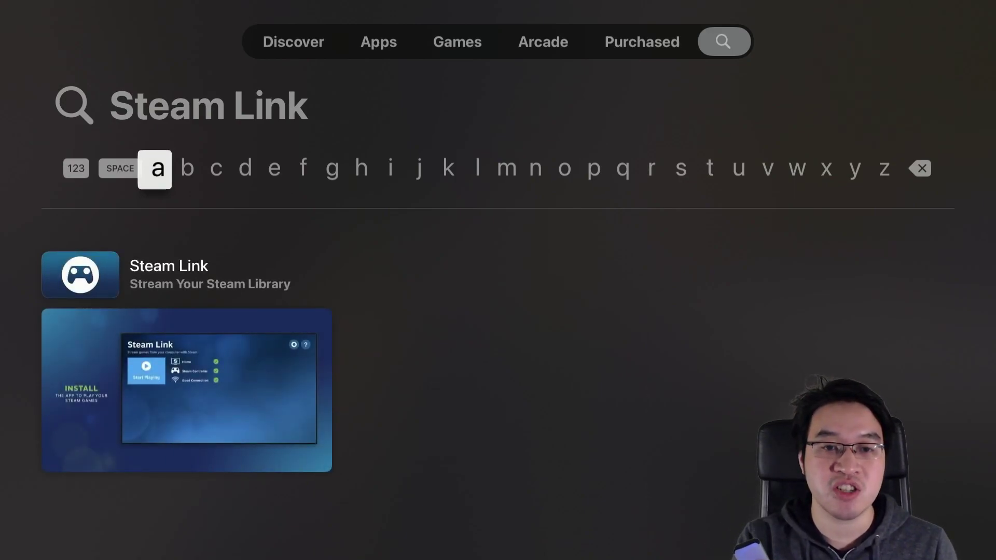
Step: Go to the Steam Link app's store page and download the app
{"action": "key", "text": "Down"}
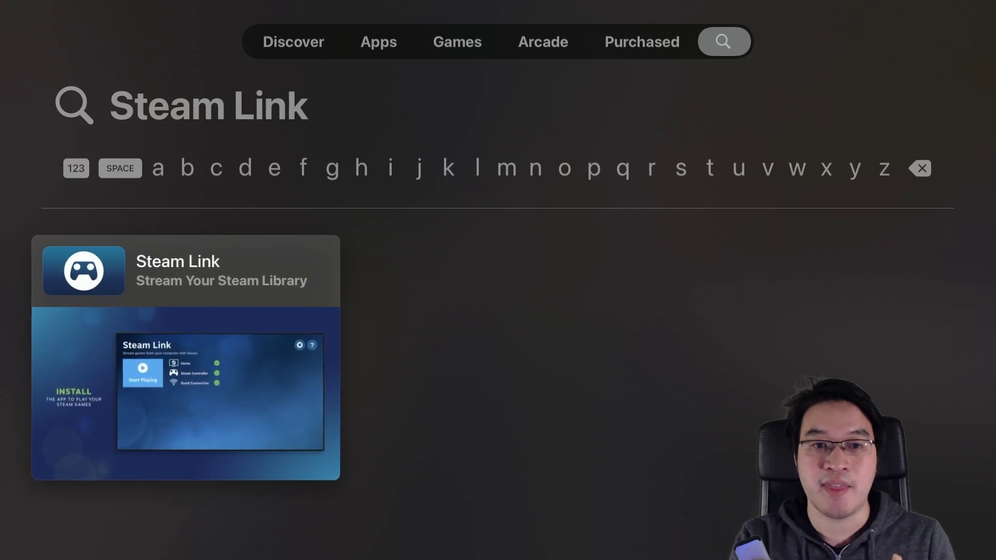
{"action": "key", "text": "Return"}
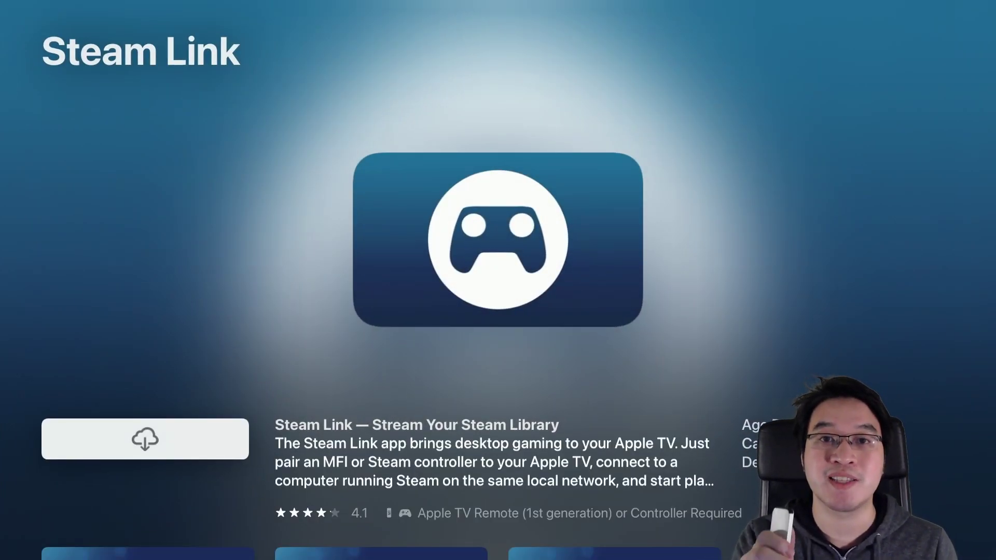
{"action": "key", "text": "Return"}
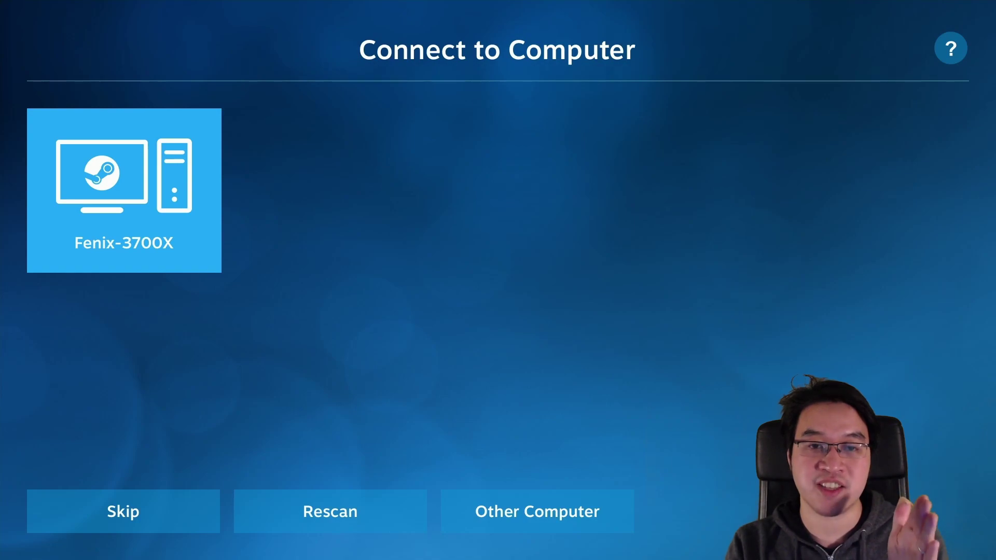
Step: Connect Steam Link to the Fenix-3700X computer and enter the device authorization code in Steam on that computer
{"action": "key", "text": "Return"}
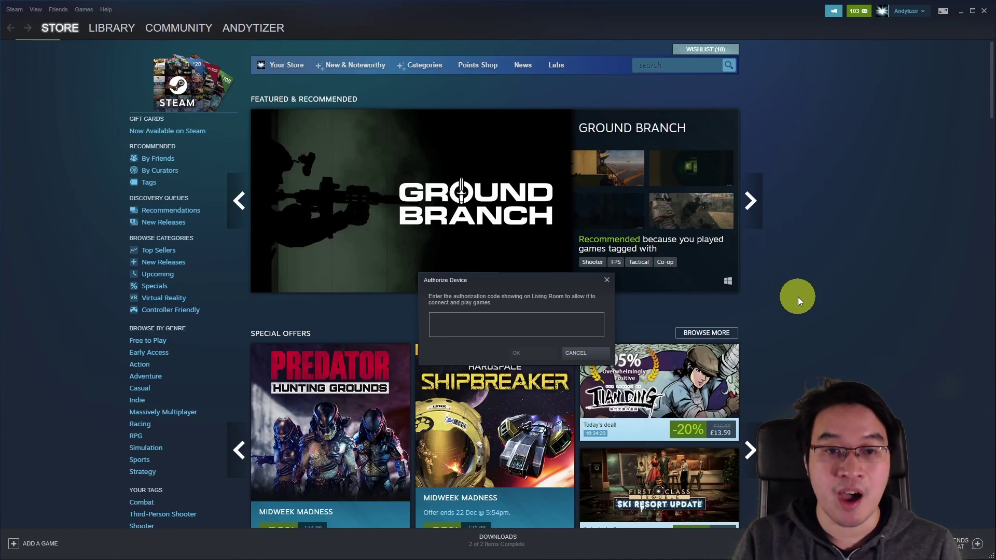
{"action": "type", "text": "9309"}
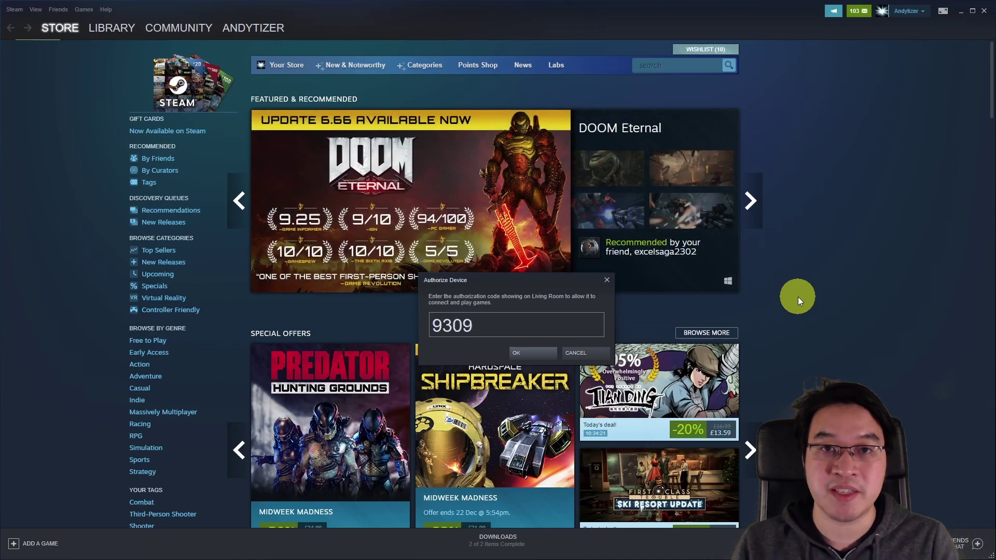
{"action": "left_click", "coordinate": [535, 354]}
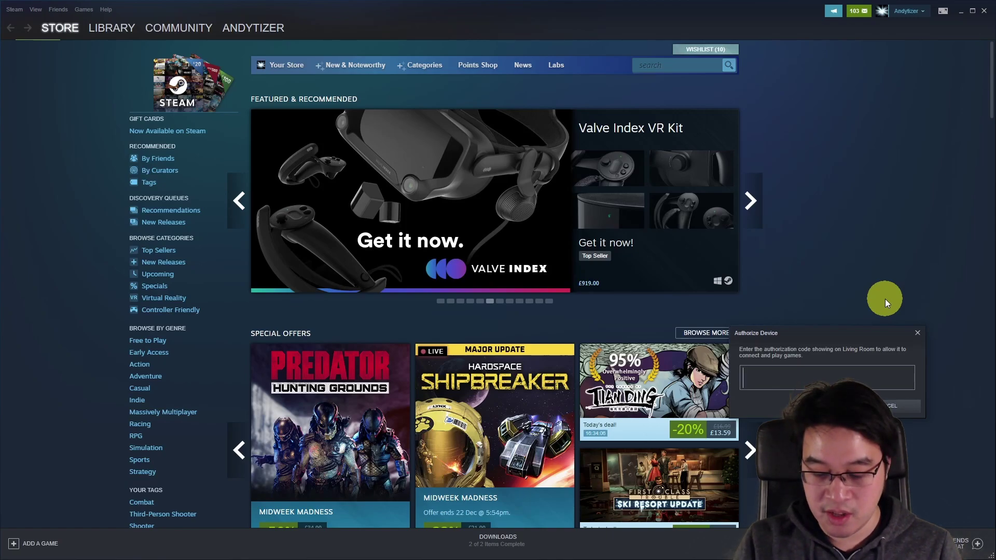
{"action": "type", "text": "9303"}
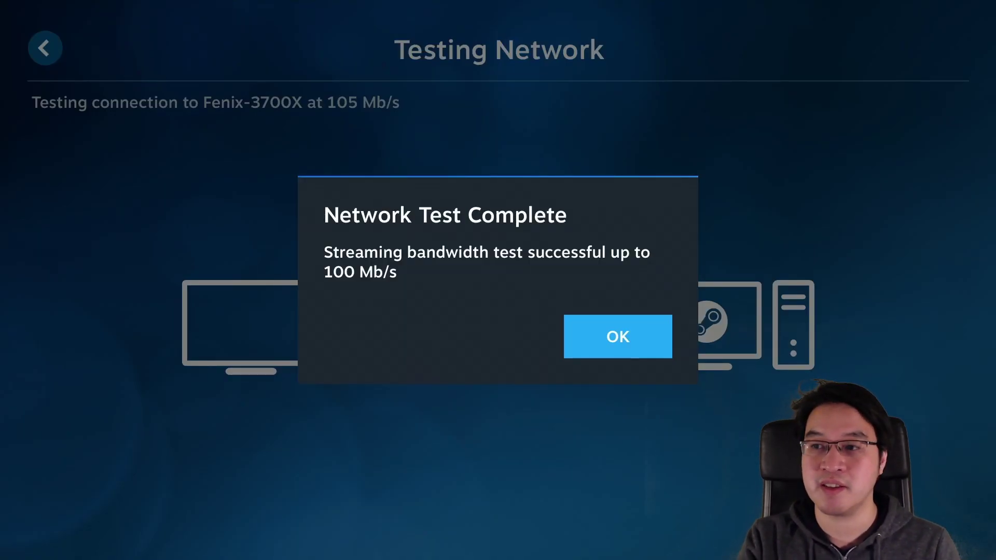
Step: Acknowledge the completed network test and start the streaming session from Steam Link
{"action": "key", "text": "Return"}
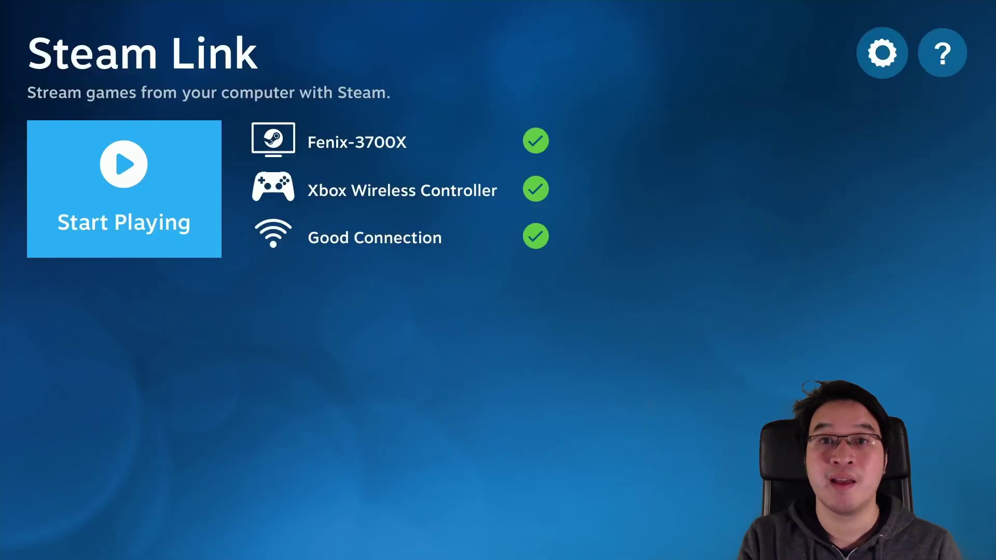
{"action": "key", "text": "Return"}
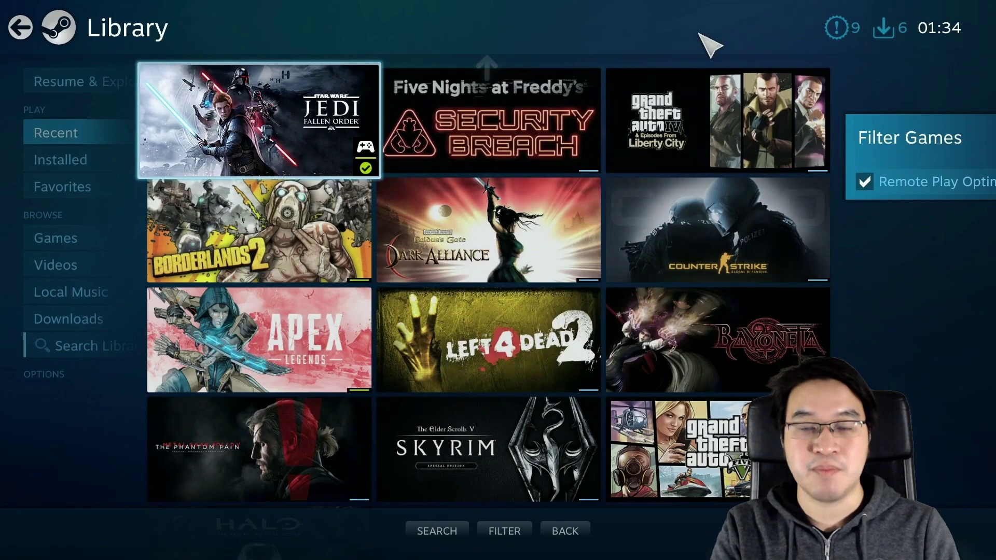
Step: Browse the recent games in the streamed Steam library, moving between the titles and back to Star Wars Jedi: Fallen Order
{"action": "key", "text": "Right"}
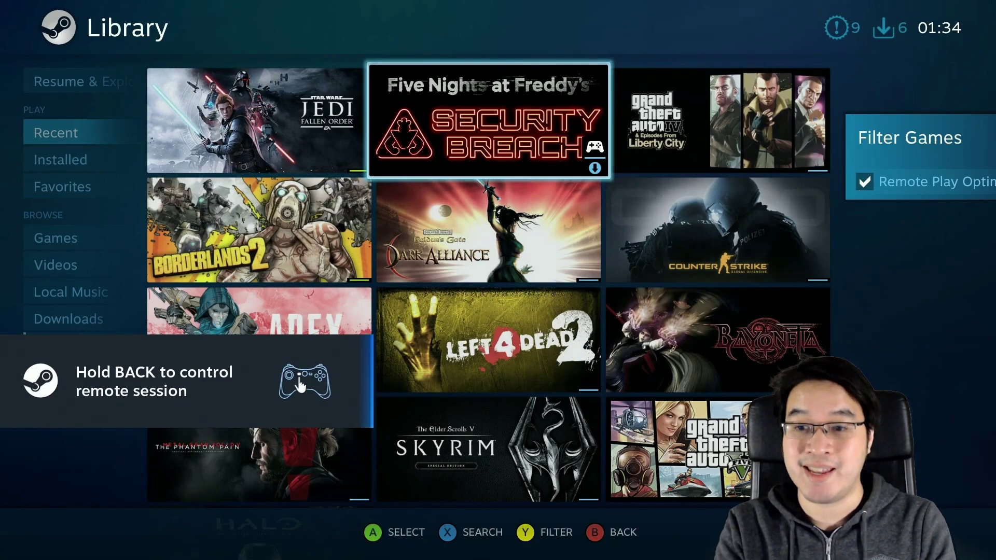
{"action": "key", "text": "Down"}
{"action": "key", "text": "Down"}
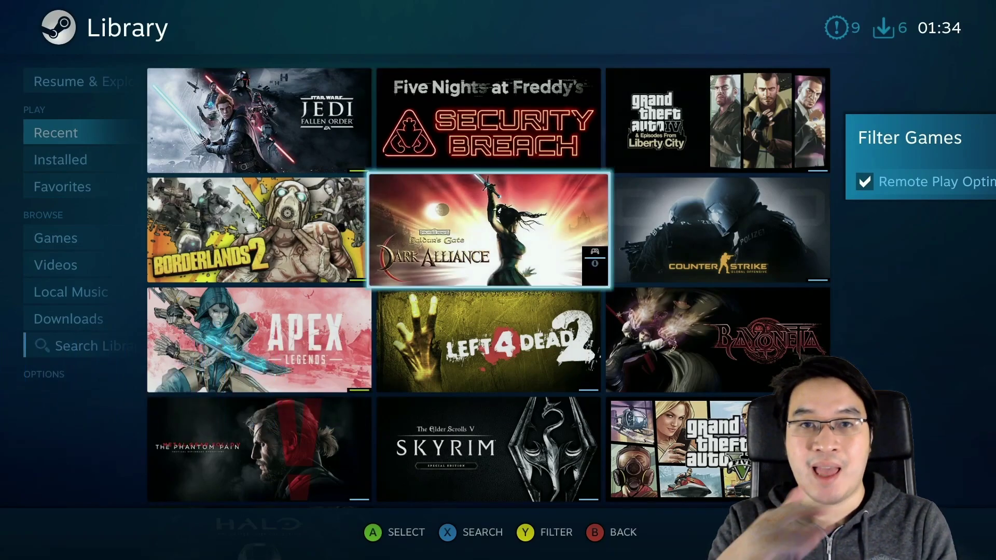
{"action": "key", "text": "Left"}
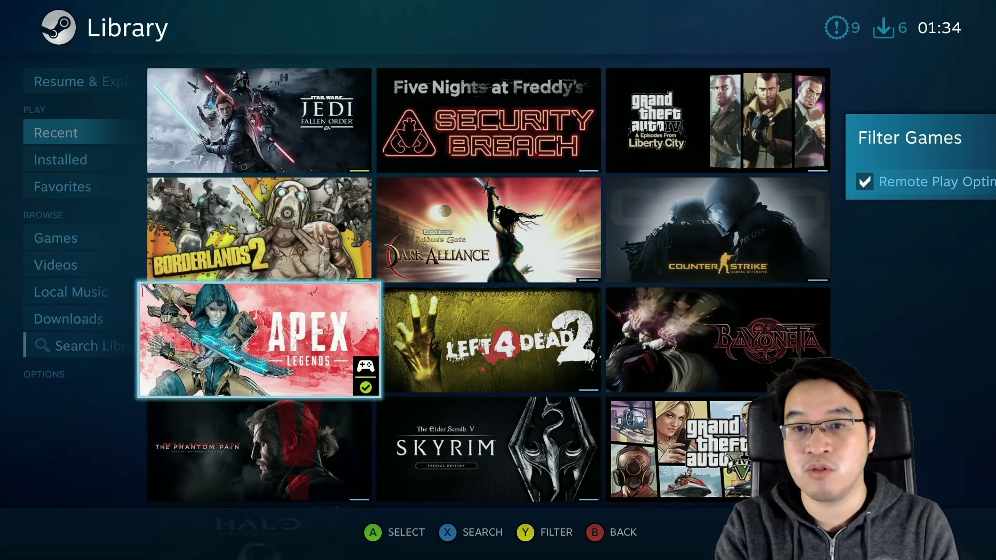
{"action": "key", "text": "Up"}
{"action": "key", "text": "Up"}
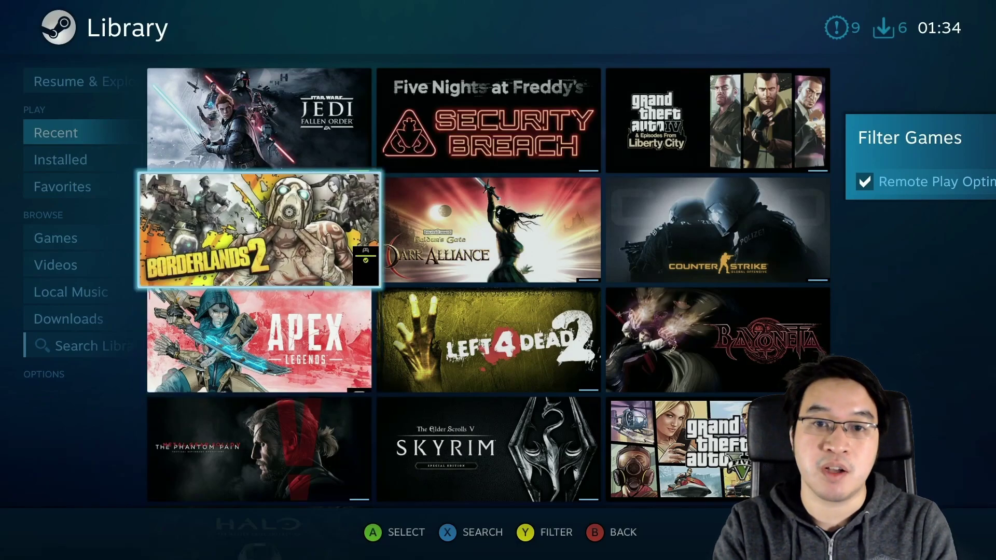
{"action": "key", "text": "Right"}
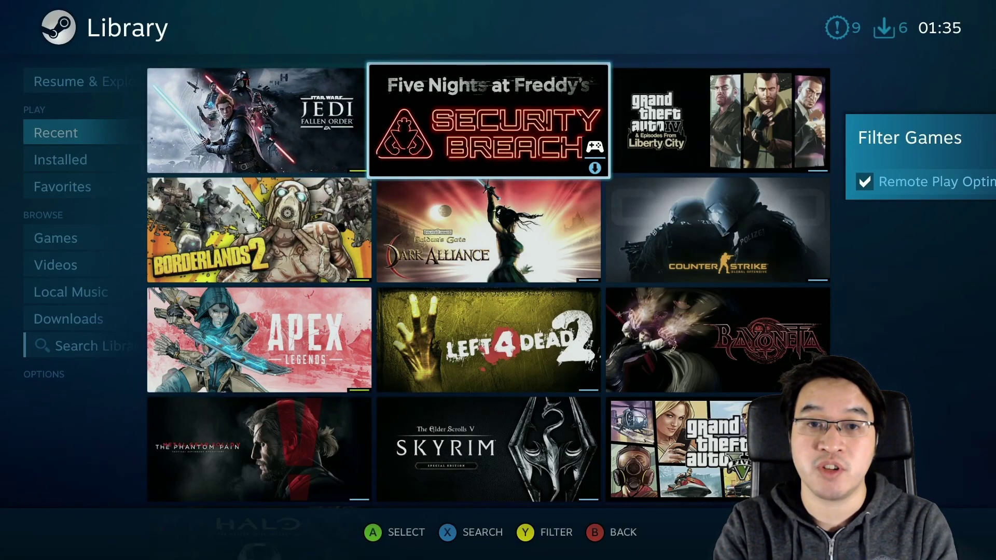
{"action": "key", "text": "Left"}
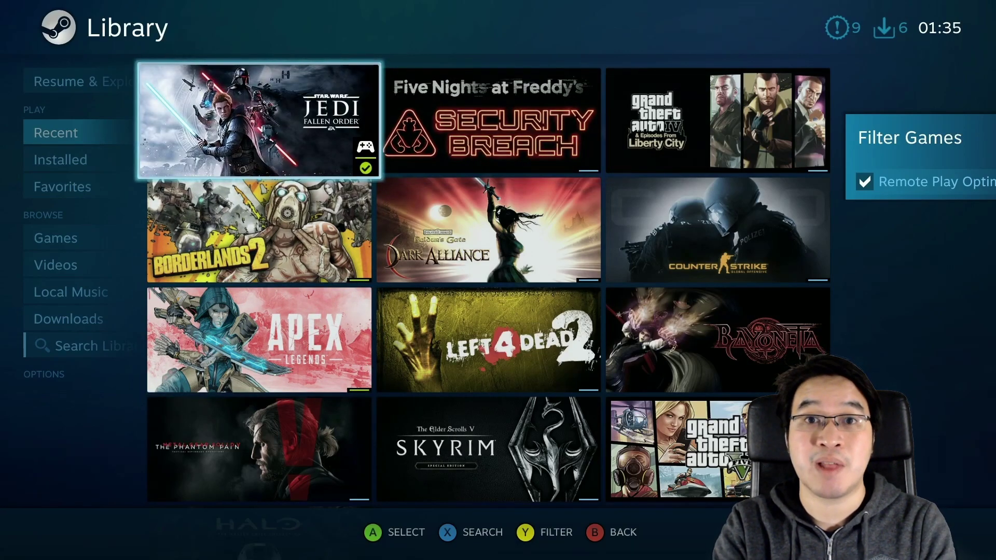
Step: Open the STAR WARS Jedi: Fallen Order page and launch the game
{"action": "key", "text": "Return"}
{"action": "key", "text": "Right"}
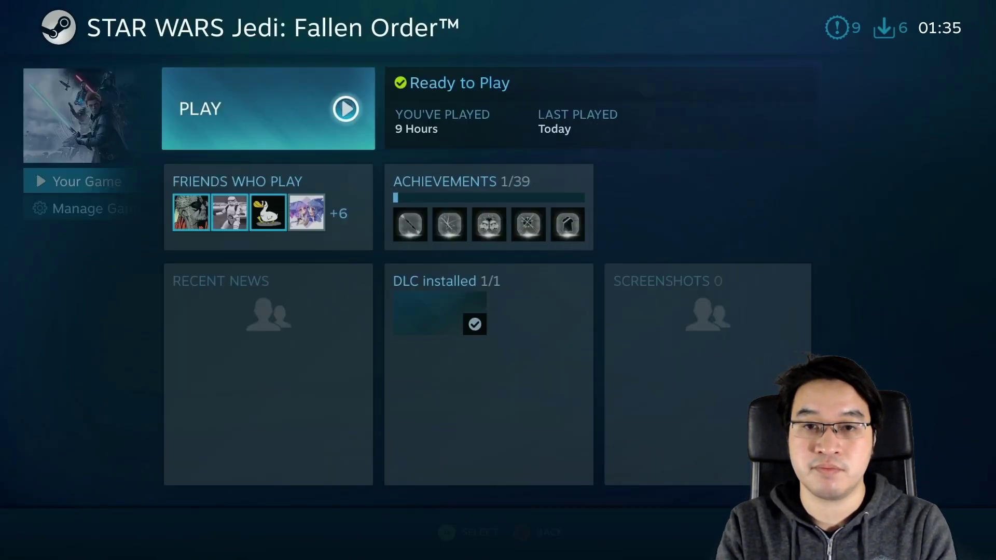
{"action": "key", "text": "Return"}
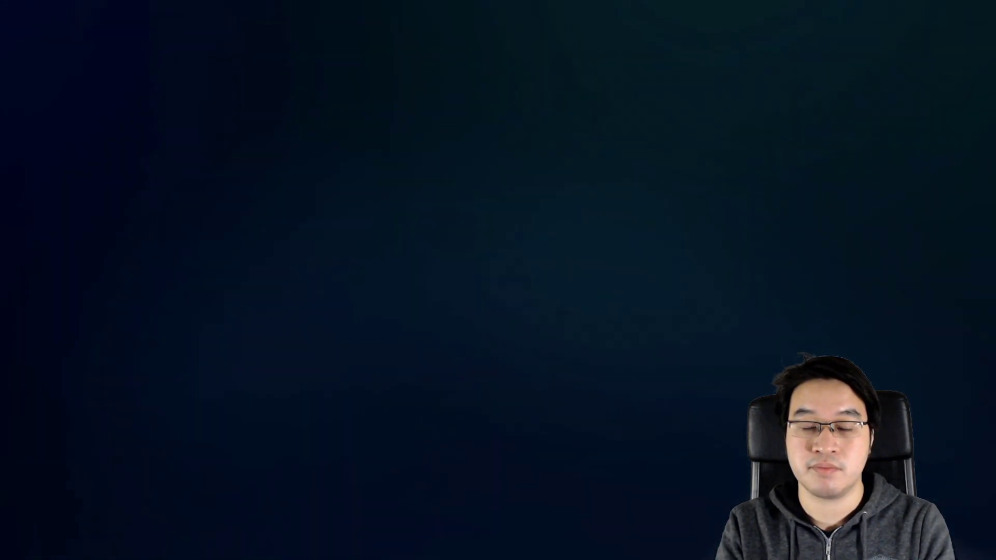